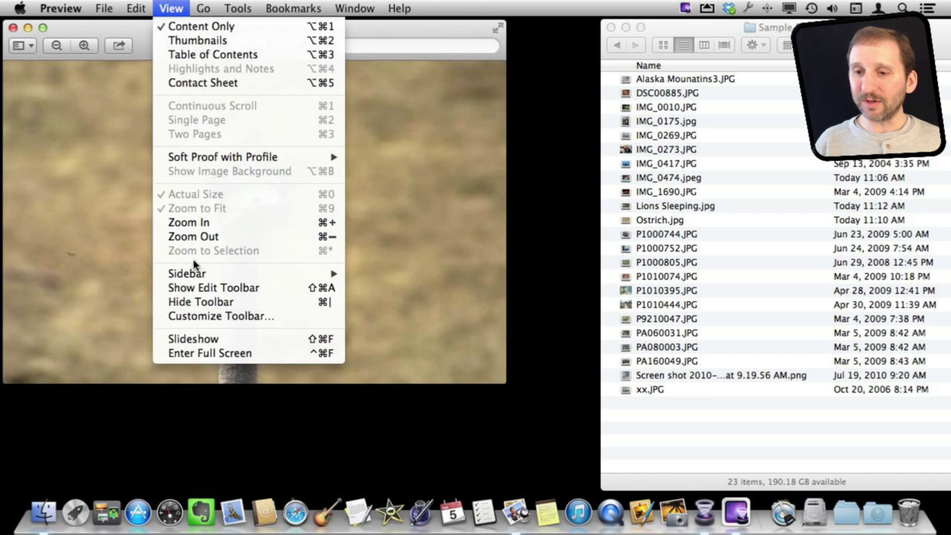
# Step: Outline the ostrich's head and neck in Ostrich.jpg with a Smart Lasso selection
pyautogui.click(199, 288)
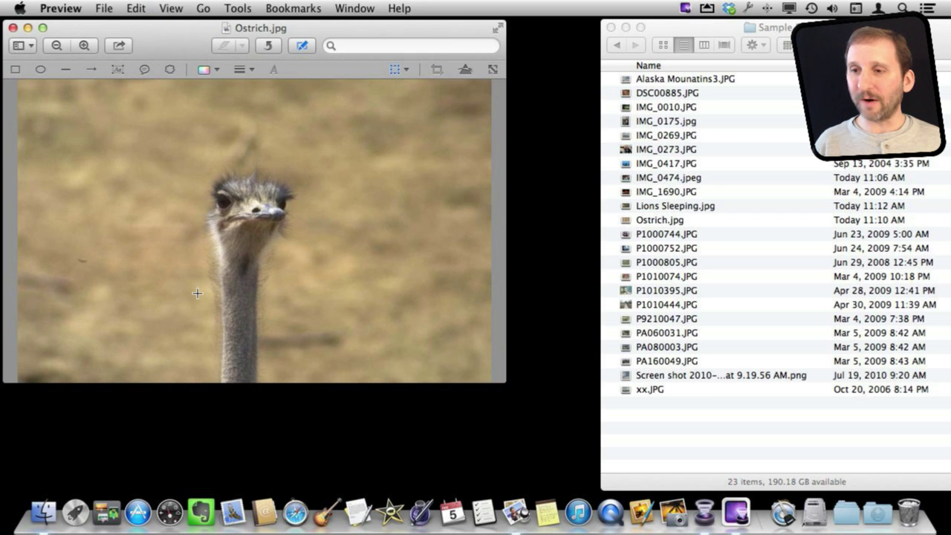
pyautogui.click(406, 71)
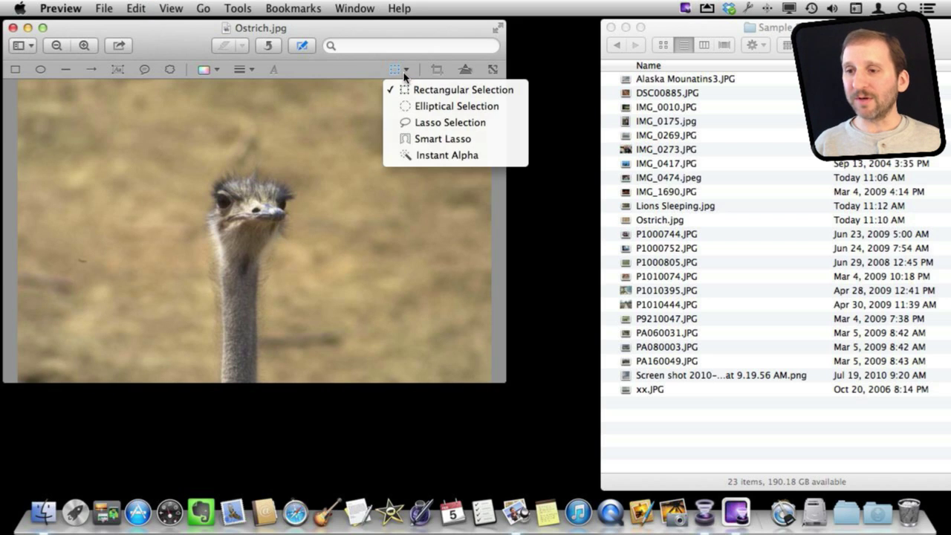
pyautogui.click(420, 144)
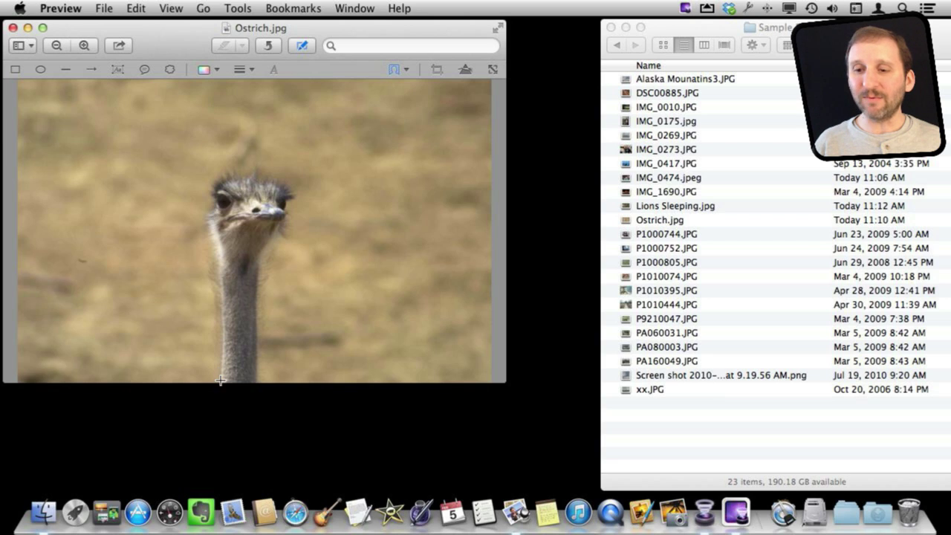
pyautogui.moveTo(221, 381)
pyautogui.mouseDown()
pyautogui.moveTo(220, 257)
pyautogui.moveTo(207, 212)
pyautogui.moveTo(220, 182)
pyautogui.moveTo(242, 178)
pyautogui.moveTo(293, 195)
pyautogui.moveTo(293, 217)
pyautogui.moveTo(278, 232)
pyautogui.moveTo(256, 295)
pyautogui.moveTo(256, 383)
pyautogui.mouseUp()
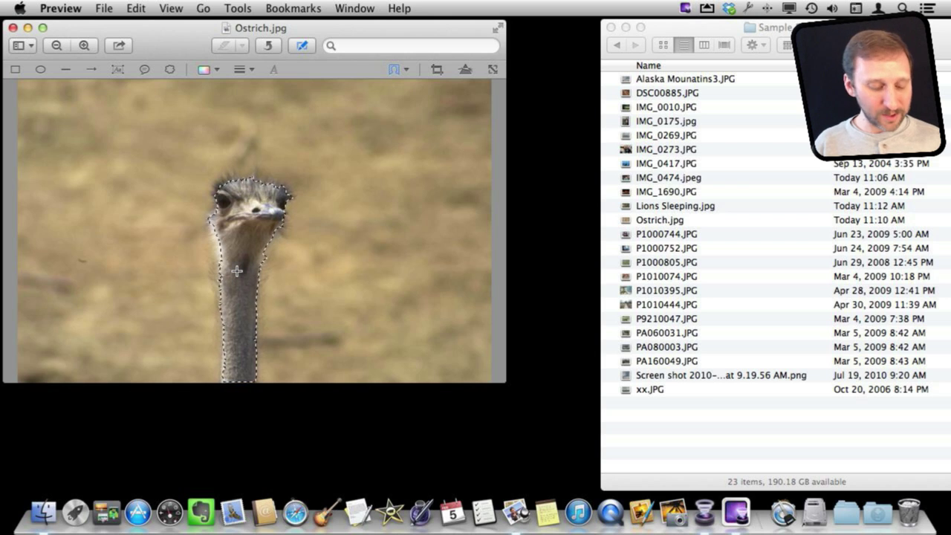
# Step: Copy the selected ostrich cutout and open Lions Sleeping.jpg in Preview
pyautogui.click(137, 9)
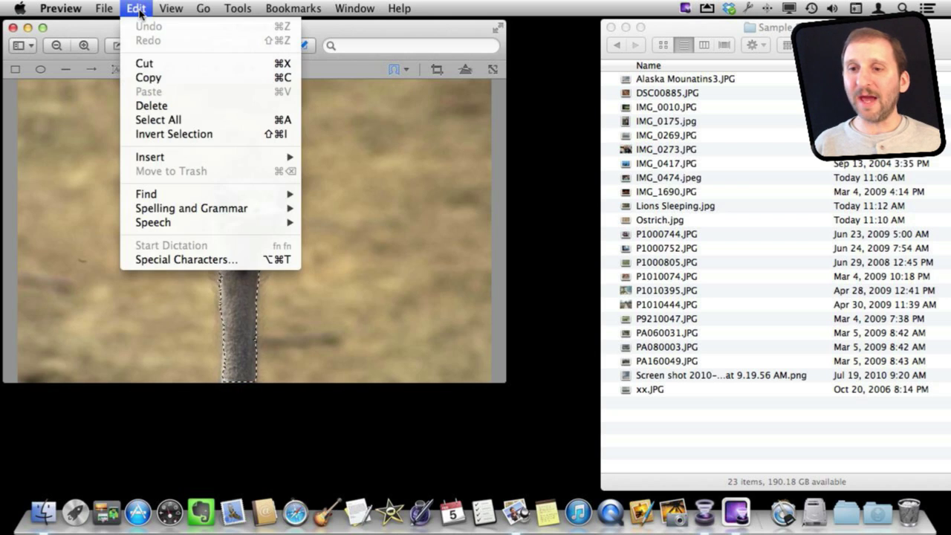
pyautogui.click(155, 78)
pyautogui.click(555, 460)
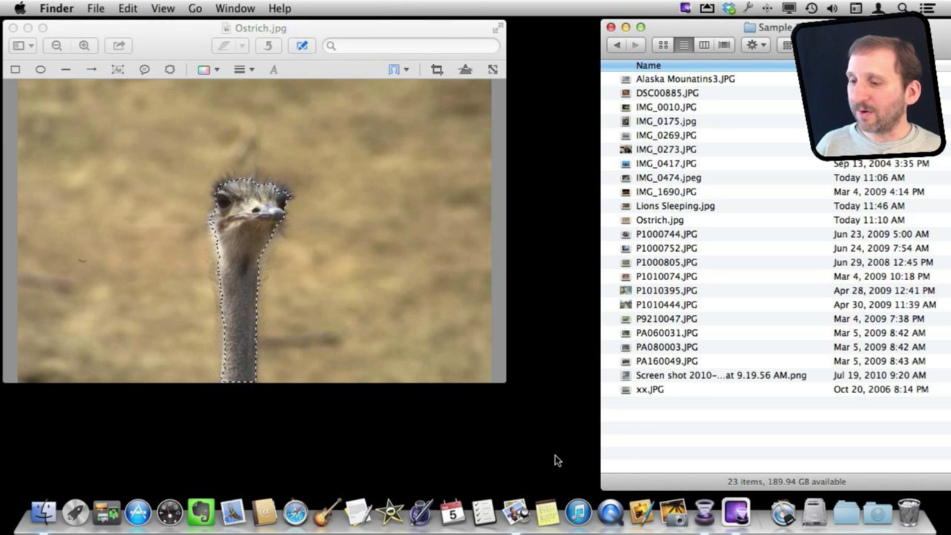
pyautogui.moveTo(663, 206); pyautogui.dragTo(518, 513)
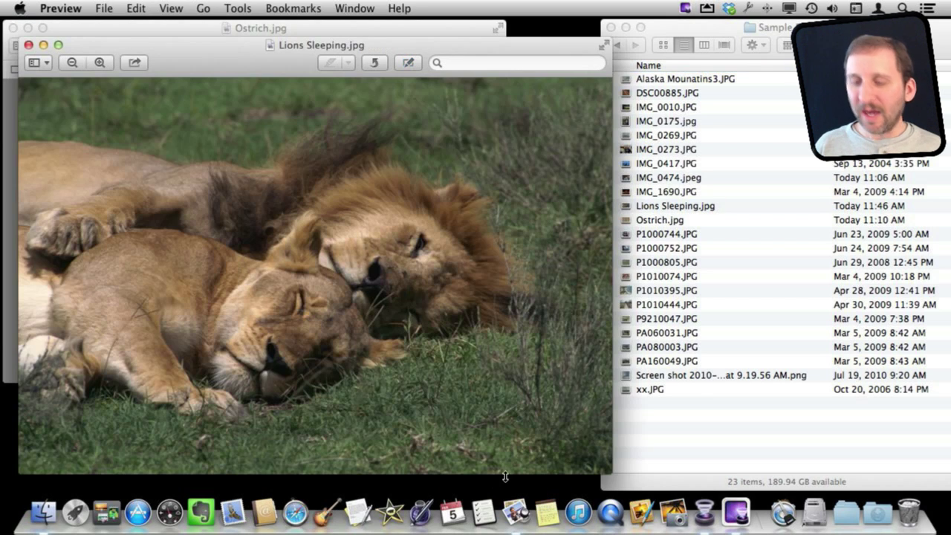
# Step: Try the pasted upright ostrich at several spots on the lions photo, enlarge it slightly beside the male lion, and delete it
pyautogui.click(136, 8)
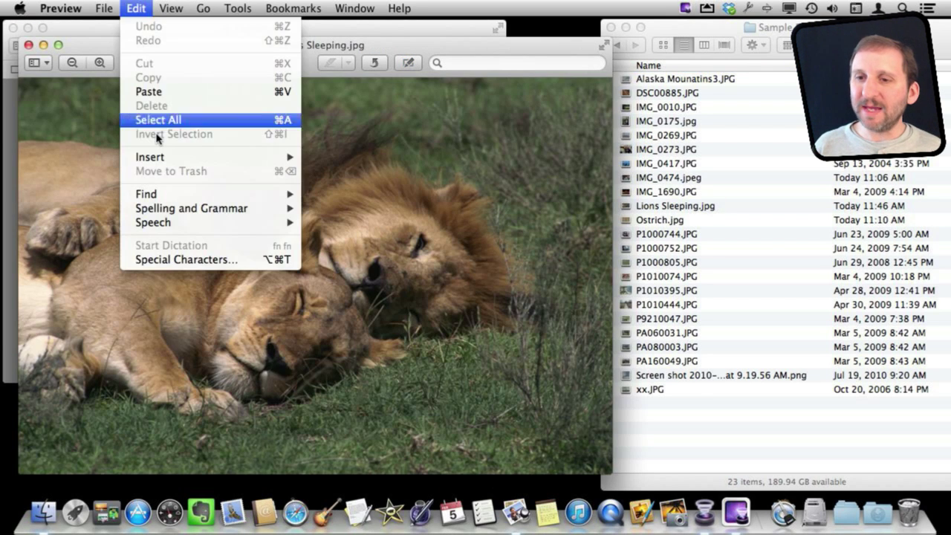
pyautogui.click(158, 95)
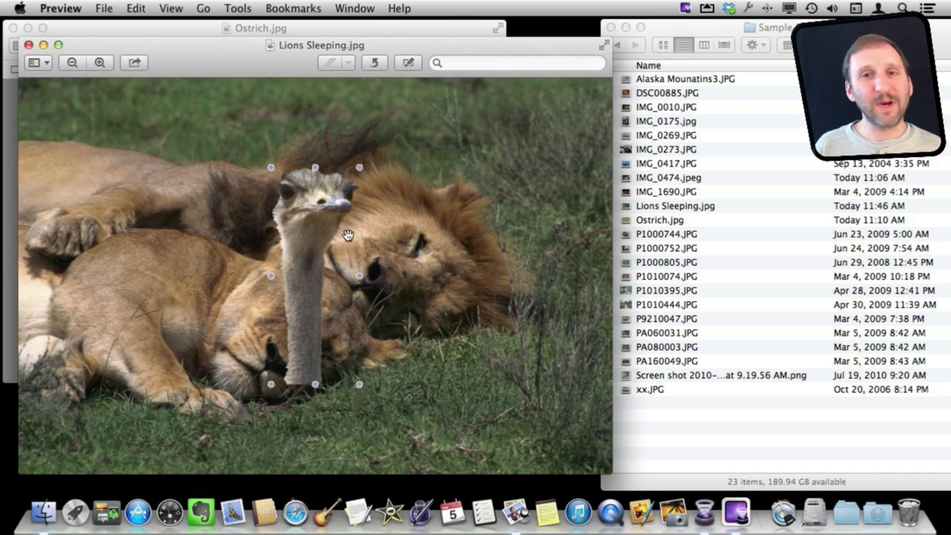
pyautogui.moveTo(346, 235); pyautogui.dragTo(376, 201)
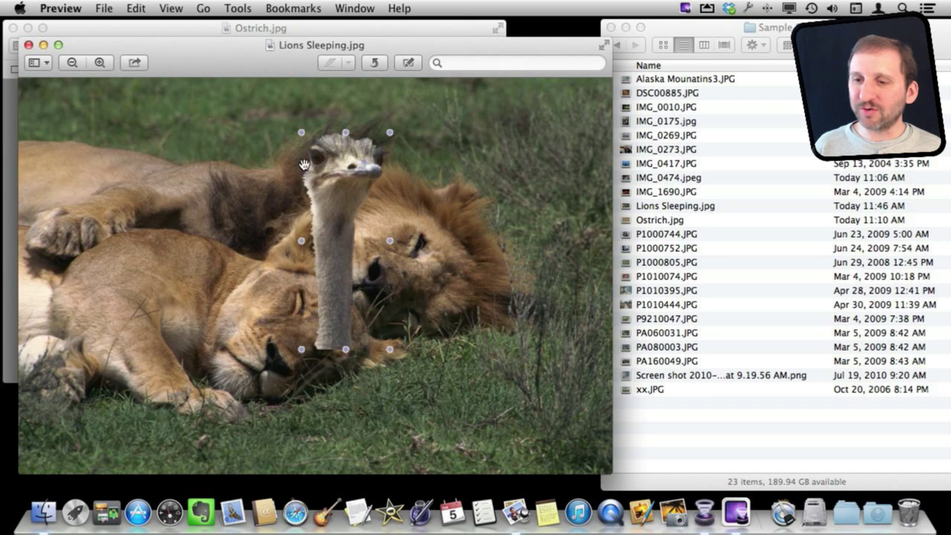
pyautogui.moveTo(331, 261); pyautogui.dragTo(544, 389)
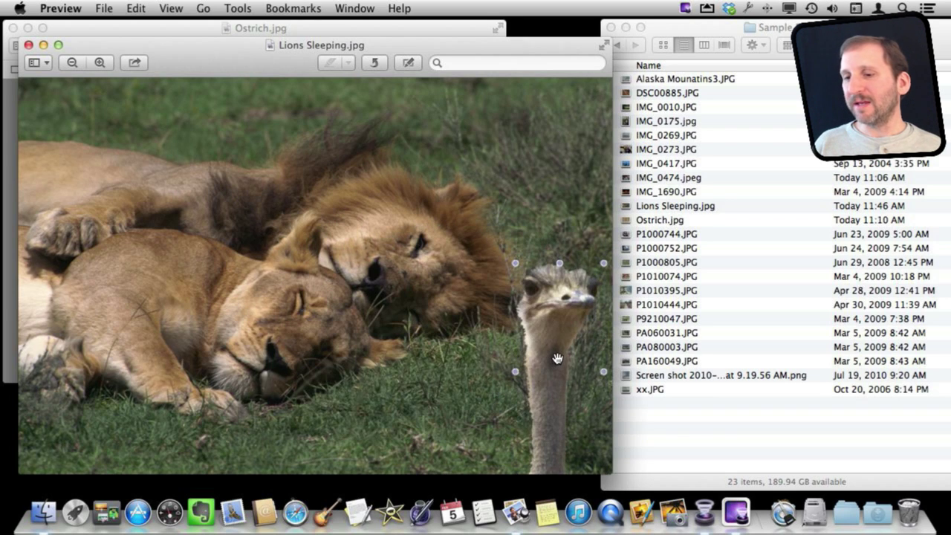
pyautogui.moveTo(557, 359); pyautogui.dragTo(462, 250)
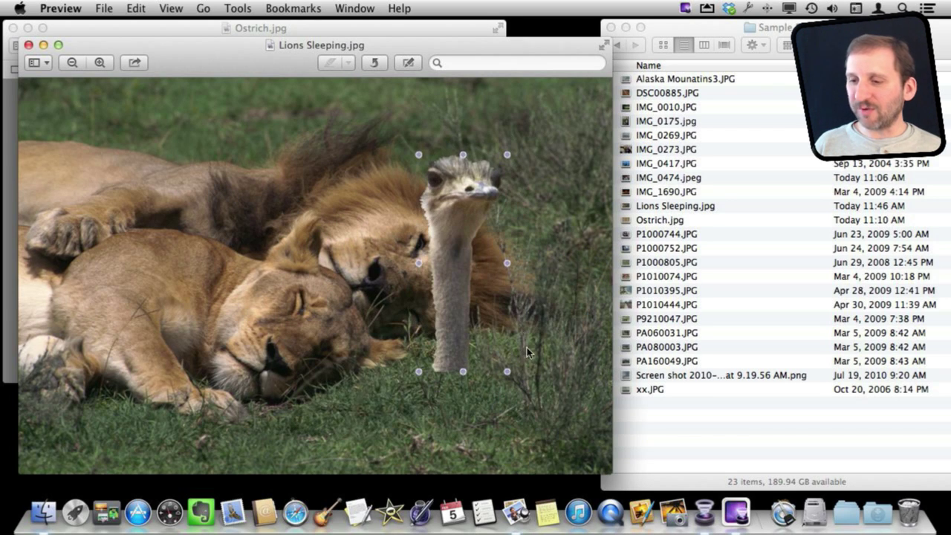
pyautogui.moveTo(508, 374); pyautogui.dragTo(522, 403)
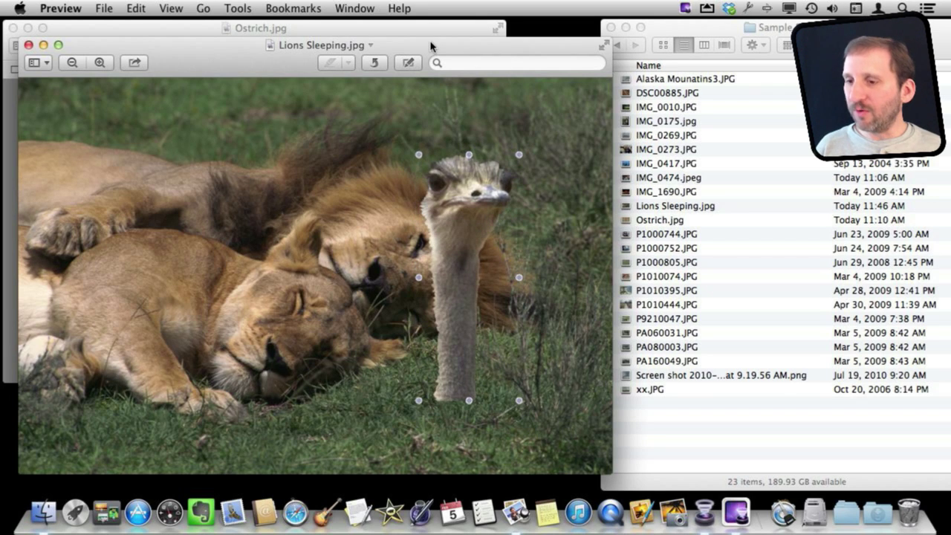
pyautogui.press('Delete')
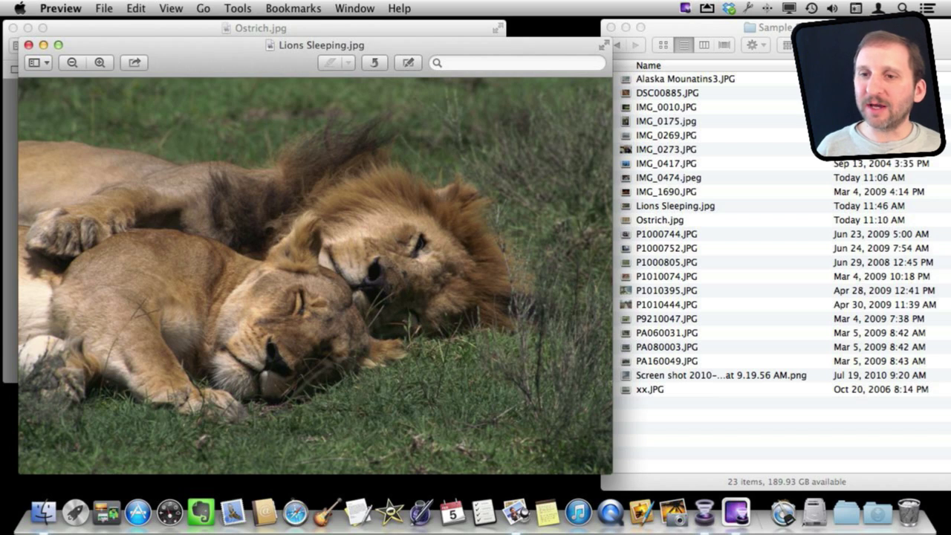
# Step: Create a new image from the copied ostrich cutout and rotate it left once
pyautogui.click(104, 9)
pyautogui.click(157, 25)
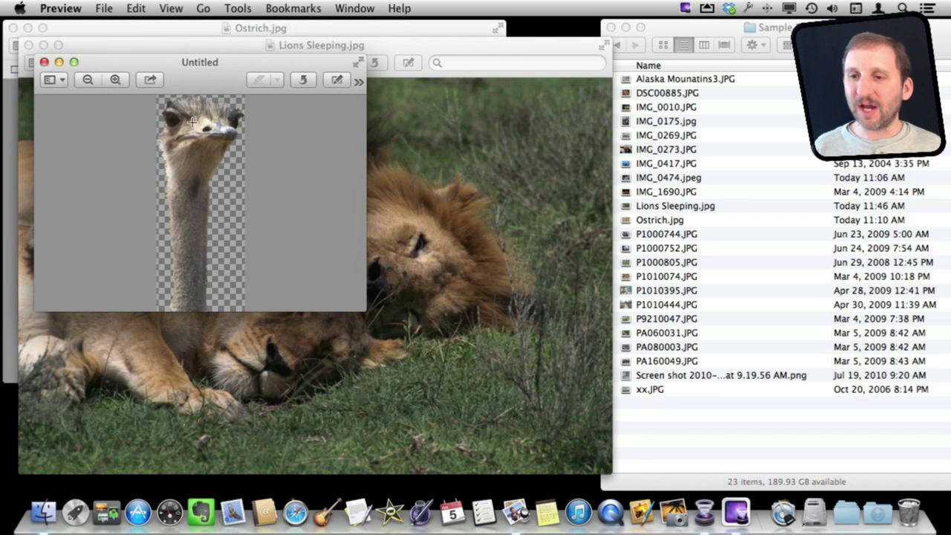
pyautogui.click(304, 81)
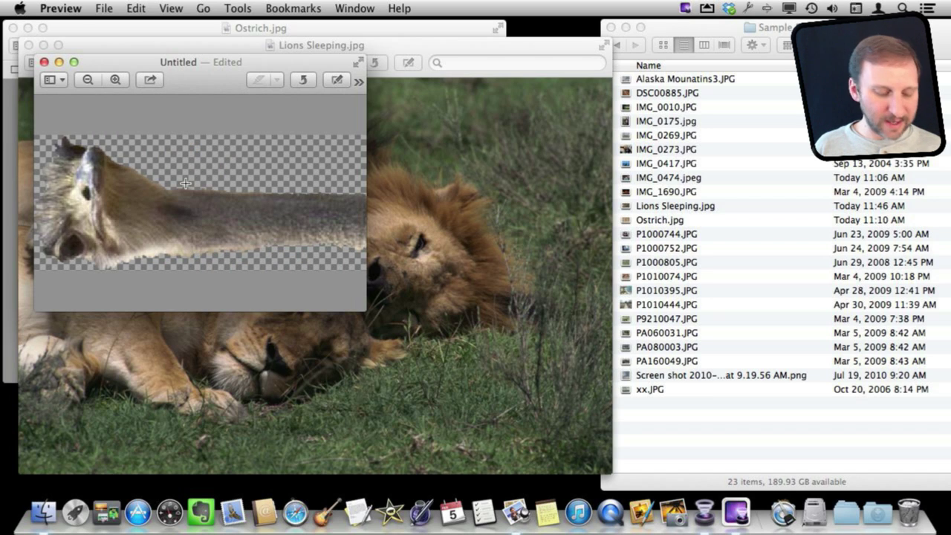
# Step: Copy the entire rotated ostrich image
pyautogui.click(136, 9)
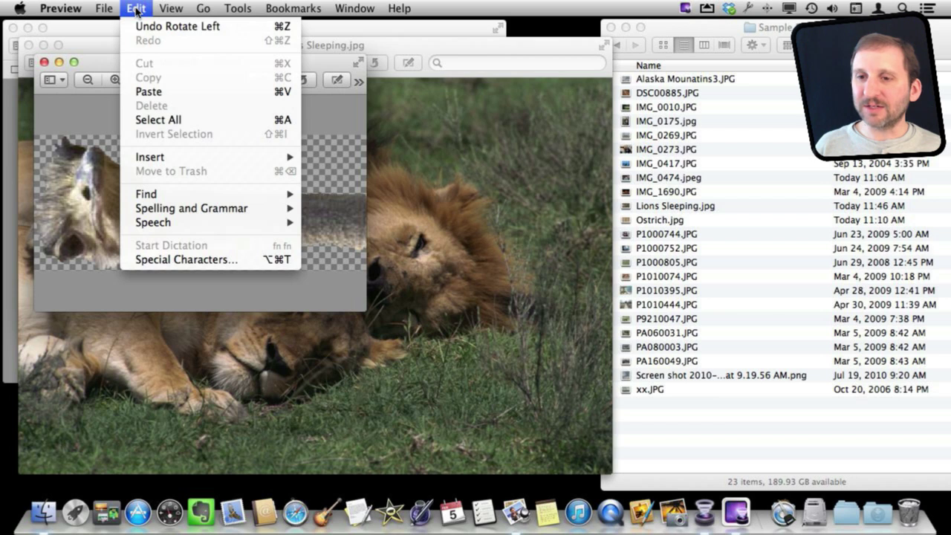
pyautogui.click(161, 120)
pyautogui.click(136, 9)
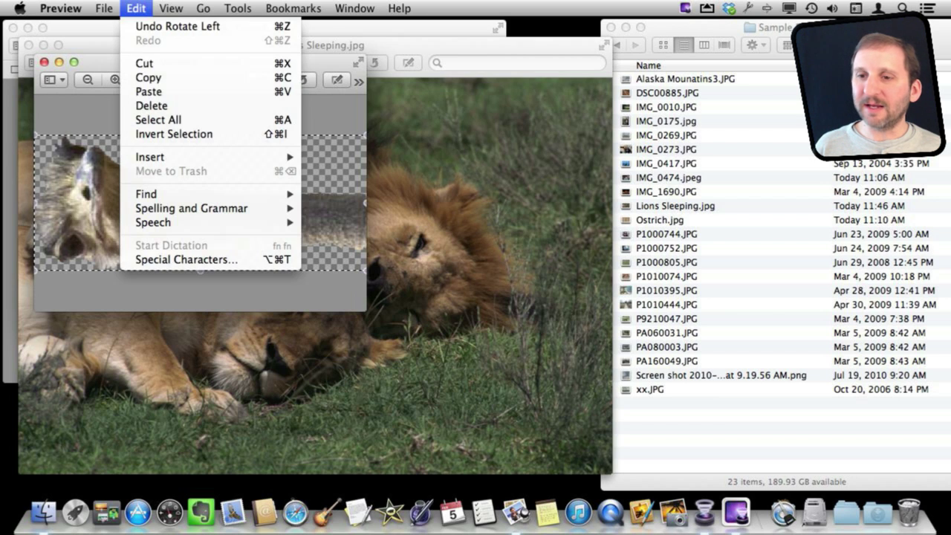
pyautogui.click(152, 77)
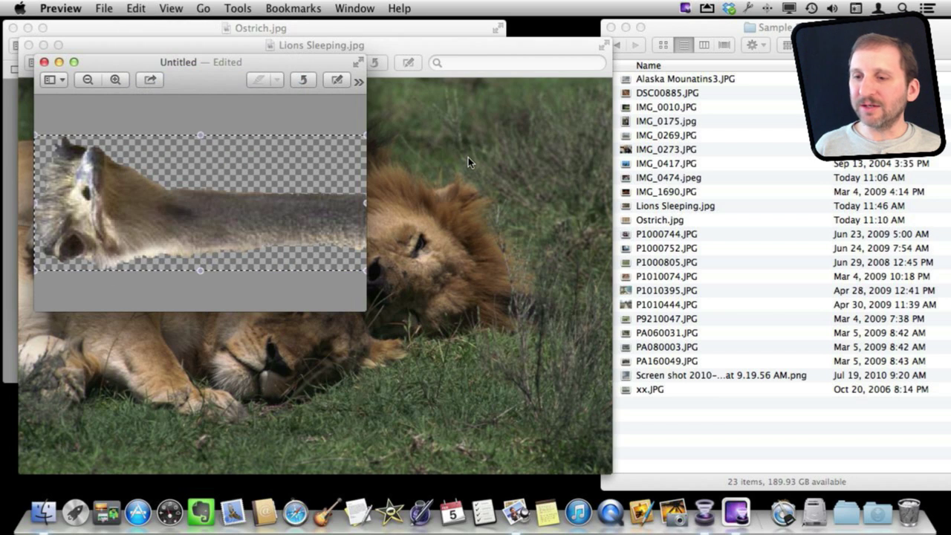
# Step: Close the untitled ostrich image and paste the rotated cutout at the upper right edge of the lions photo, its neck running off the edge
pyautogui.press('super+w')
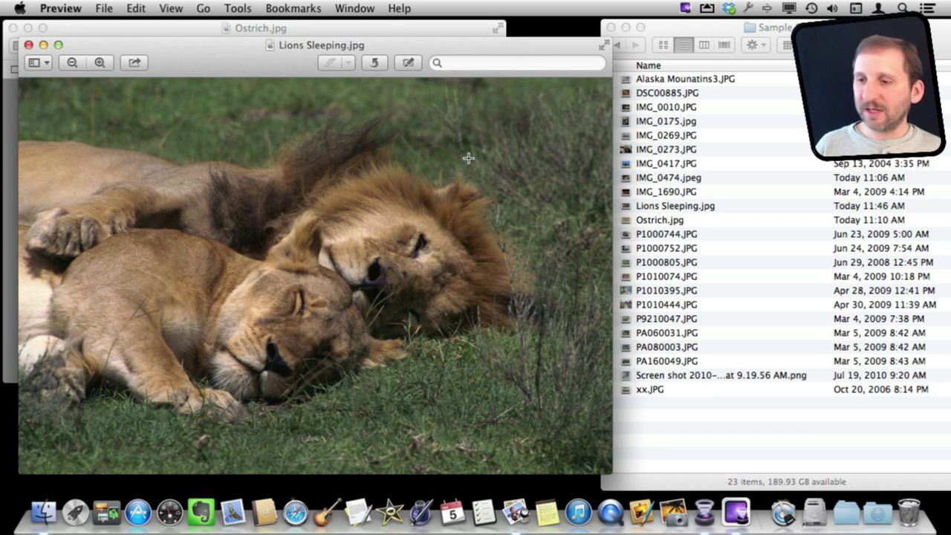
pyautogui.press('super+v')
pyautogui.moveTo(271, 285); pyautogui.dragTo(534, 149)
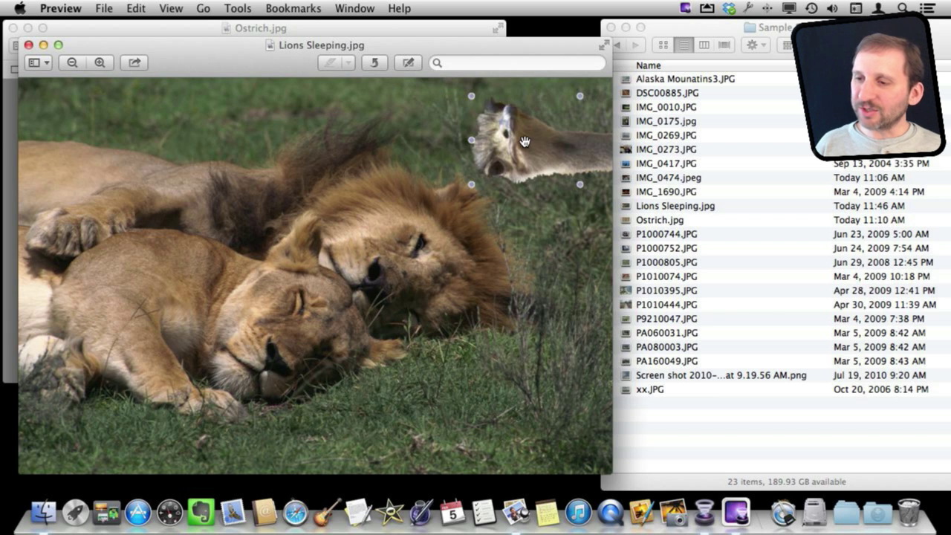
# Step: Add a speech bubble reading "Shhh!" just below the ostrich's head, with its tail toward the beak
pyautogui.press('super+shift+a')
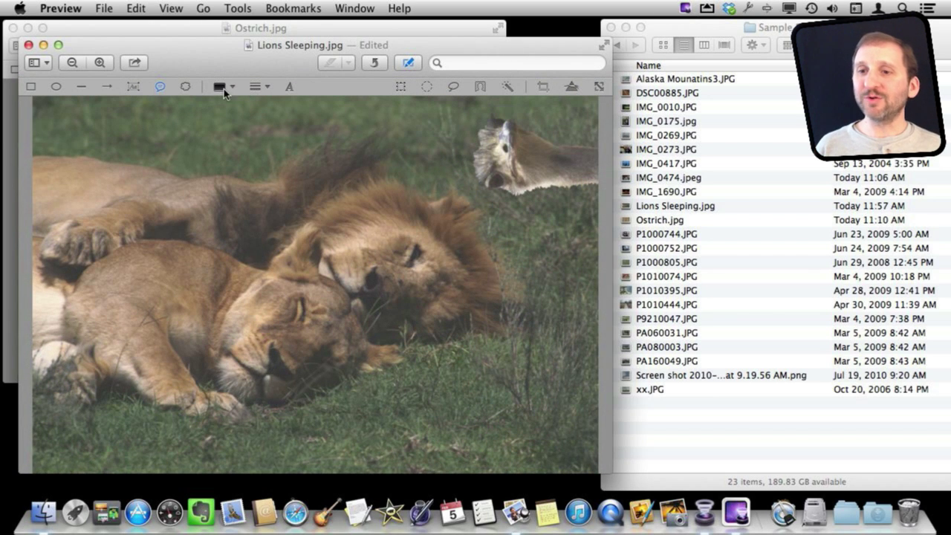
pyautogui.click(160, 88)
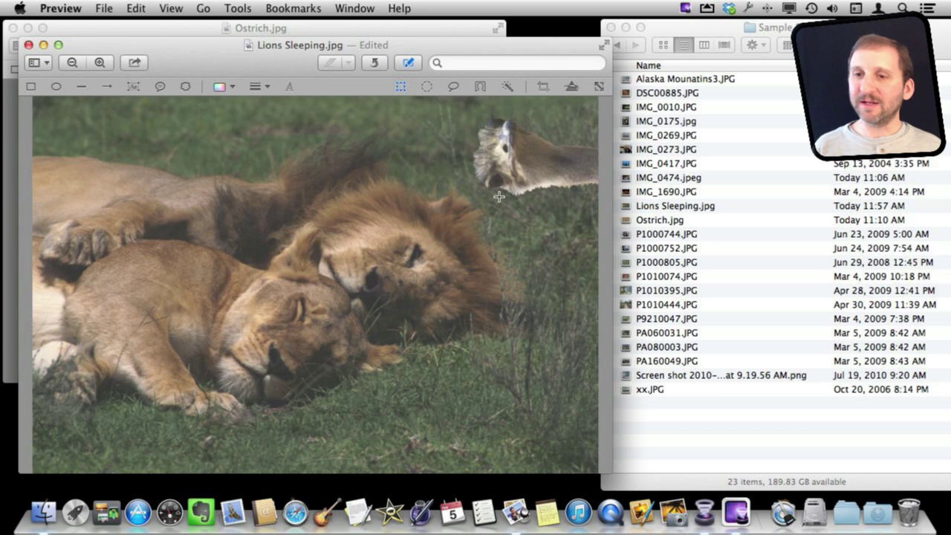
pyautogui.click(159, 87)
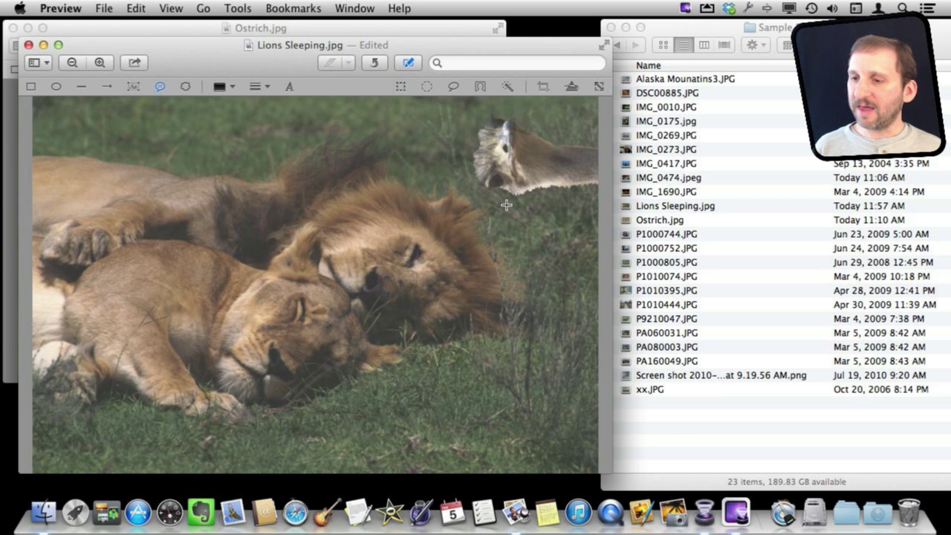
pyautogui.moveTo(510, 205); pyautogui.dragTo(587, 359)
pyautogui.write('Shh')
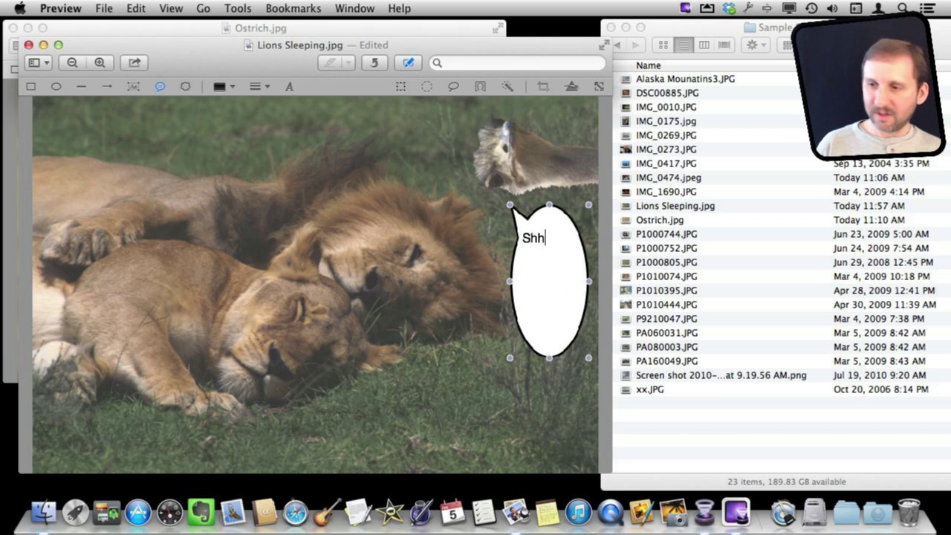
pyautogui.write('h!')
# Step: Set the speech bubble's text size to 28 and shorten the bubble to fit closely around the word
pyautogui.press('super+a')
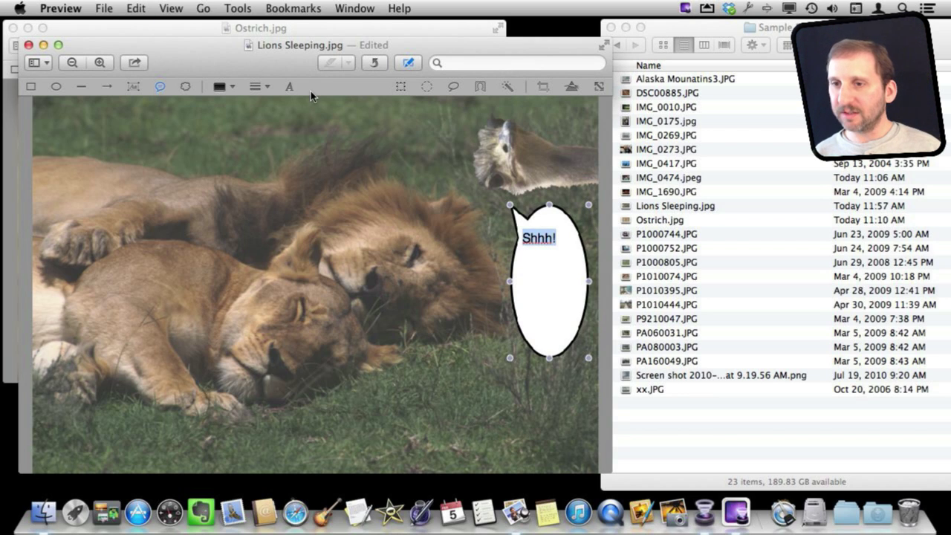
pyautogui.press('super+t')
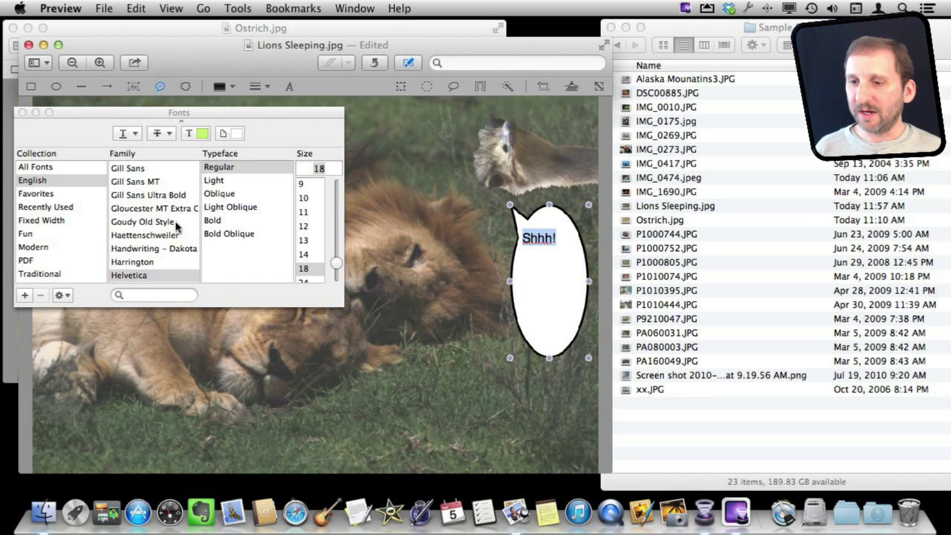
pyautogui.moveTo(336, 264)
pyautogui.mouseDown()
pyautogui.moveTo(338, 227)
pyautogui.moveTo(336, 253)
pyautogui.mouseUp()
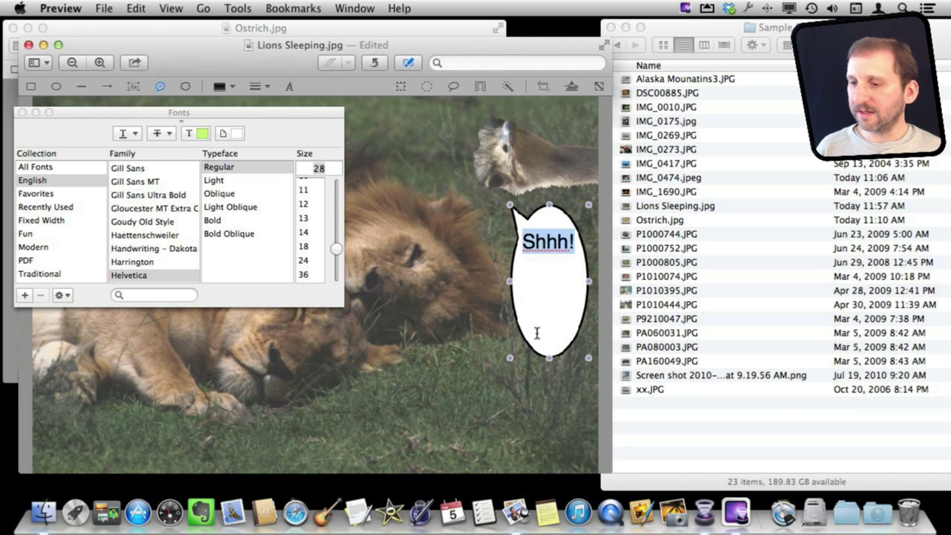
pyautogui.moveTo(549, 357); pyautogui.dragTo(548, 261)
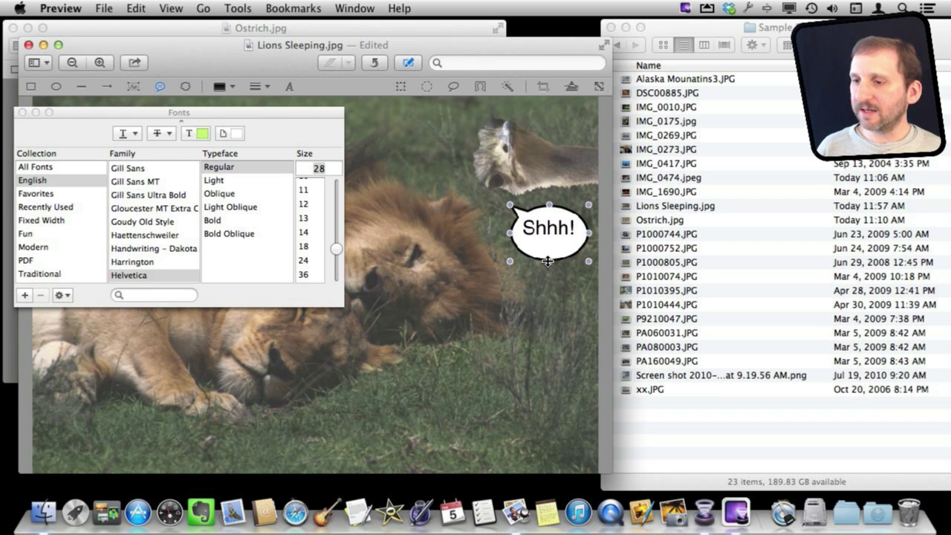
pyautogui.click(23, 112)
pyautogui.click(505, 139)
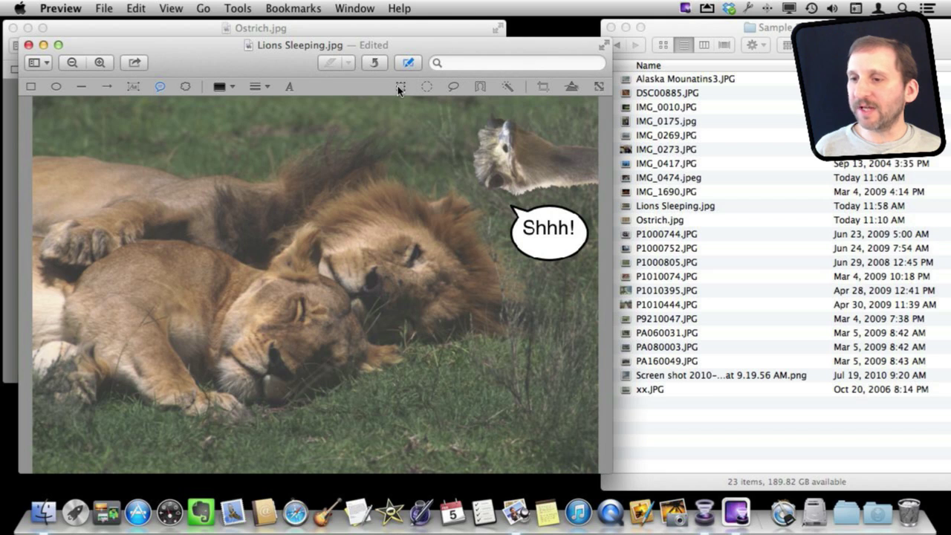
# Step: Crop the lions photo with a rectangular selection that trims off its left side and bottom strip
pyautogui.moveTo(34, 99); pyautogui.dragTo(604, 422)
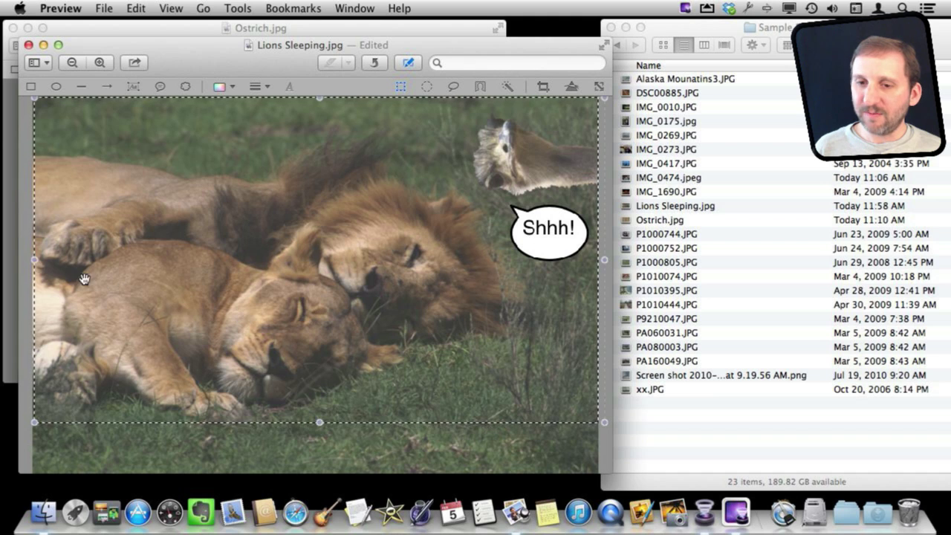
pyautogui.moveTo(35, 260); pyautogui.dragTo(146, 266)
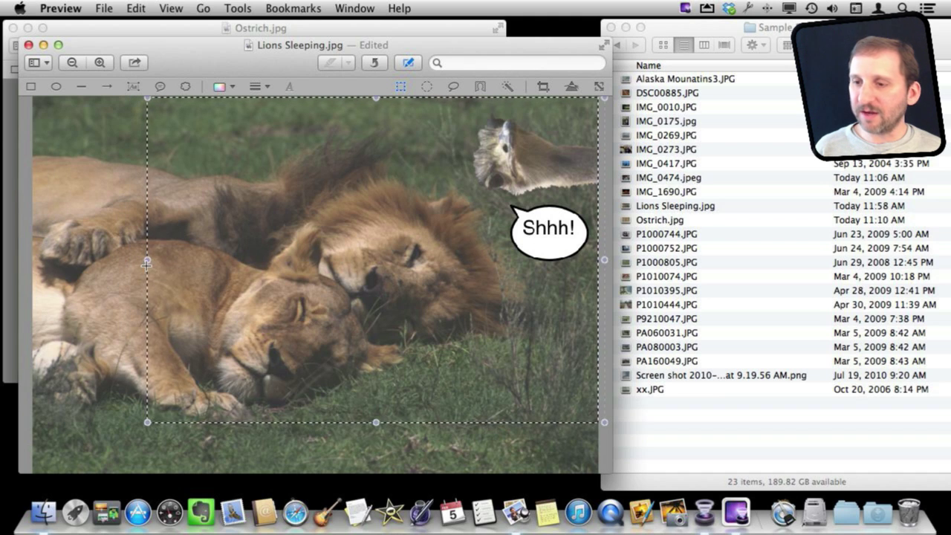
pyautogui.click(543, 86)
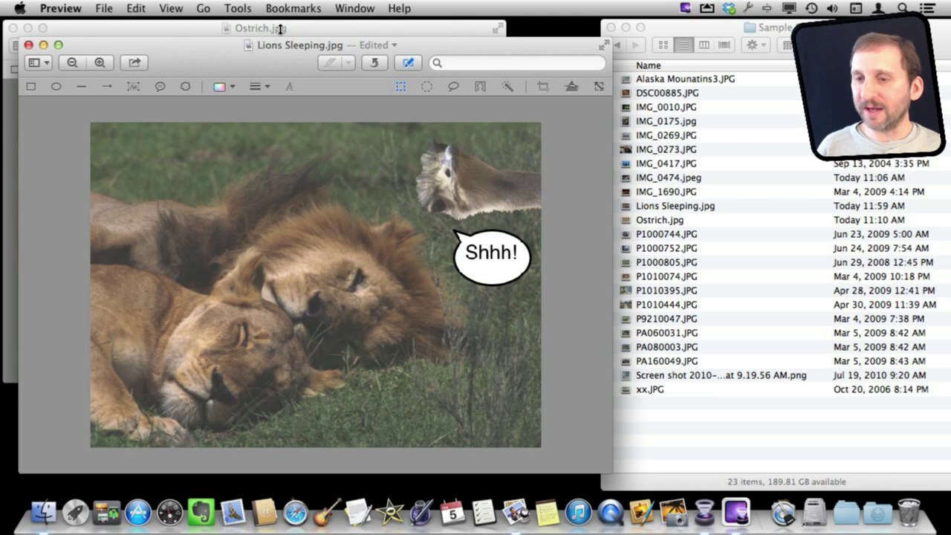
# Step: Resize the cropped lions image proportionally to a width of 300 pixels, with the dimension units switched to pixels
pyautogui.click(236, 9)
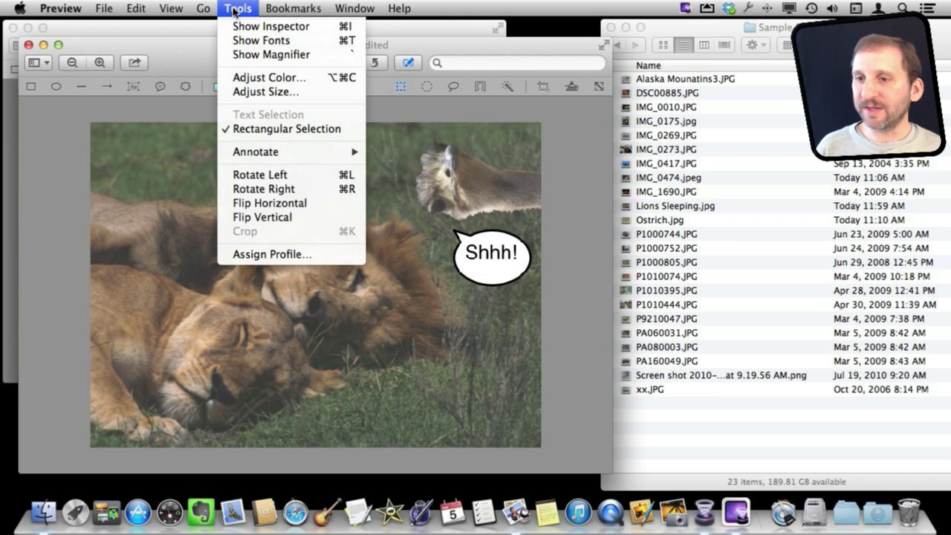
pyautogui.click(264, 92)
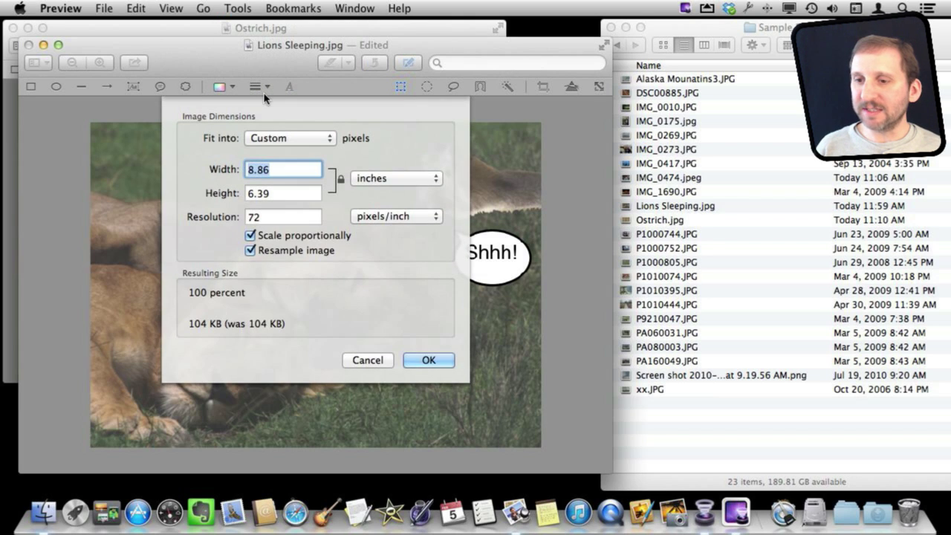
pyautogui.click(375, 179)
pyautogui.click(386, 158)
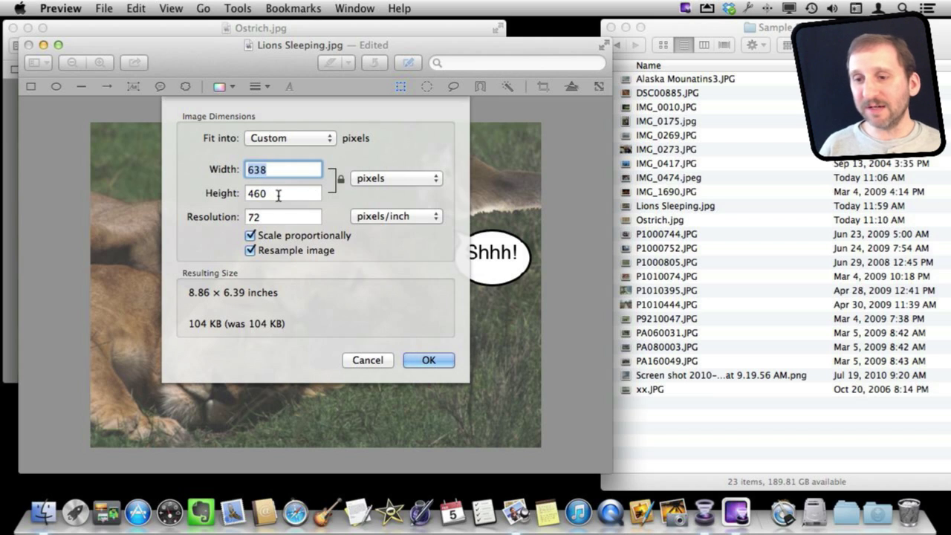
pyautogui.press('Tab')
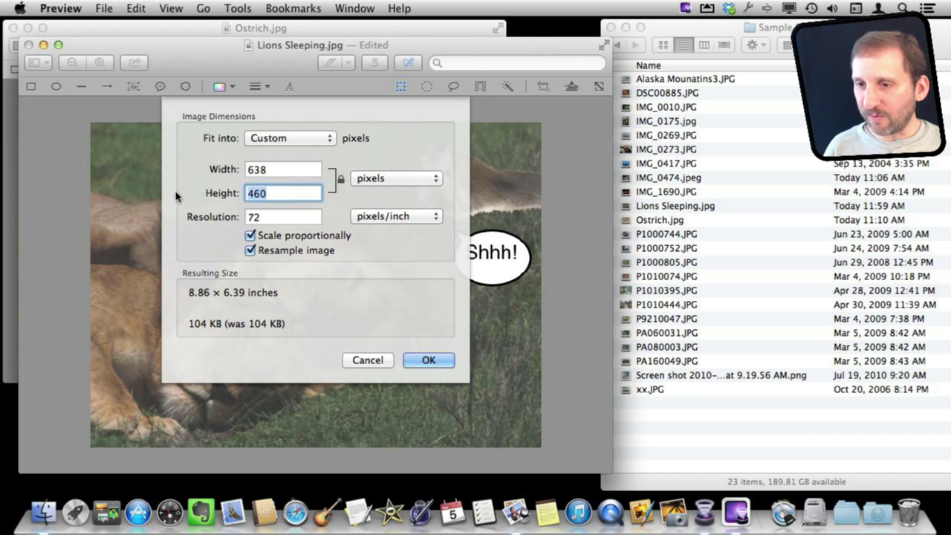
pyautogui.doubleClick(284, 173)
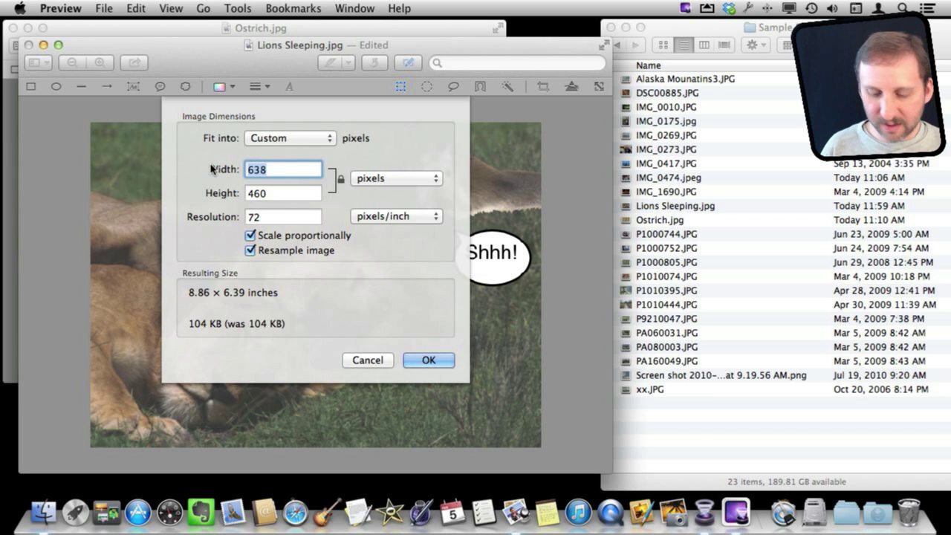
pyautogui.write('300')
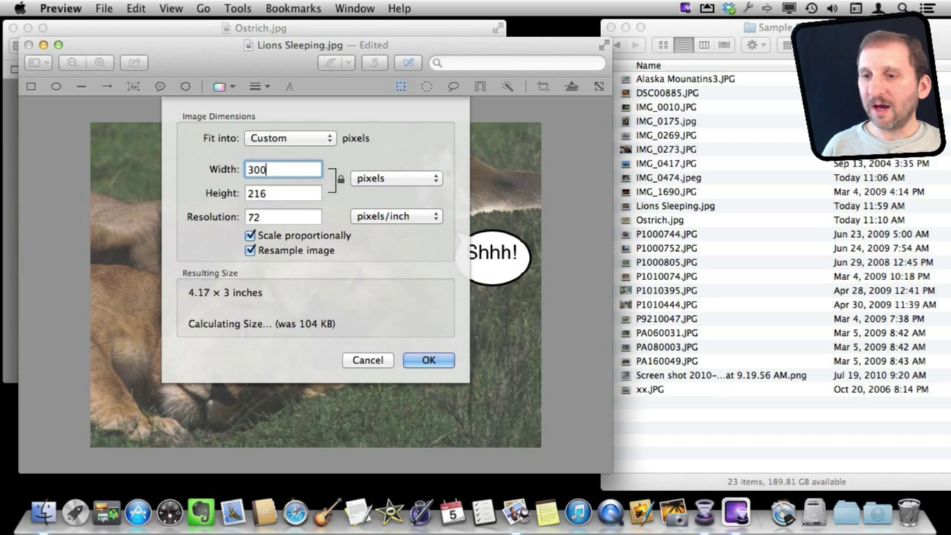
pyautogui.click(428, 360)
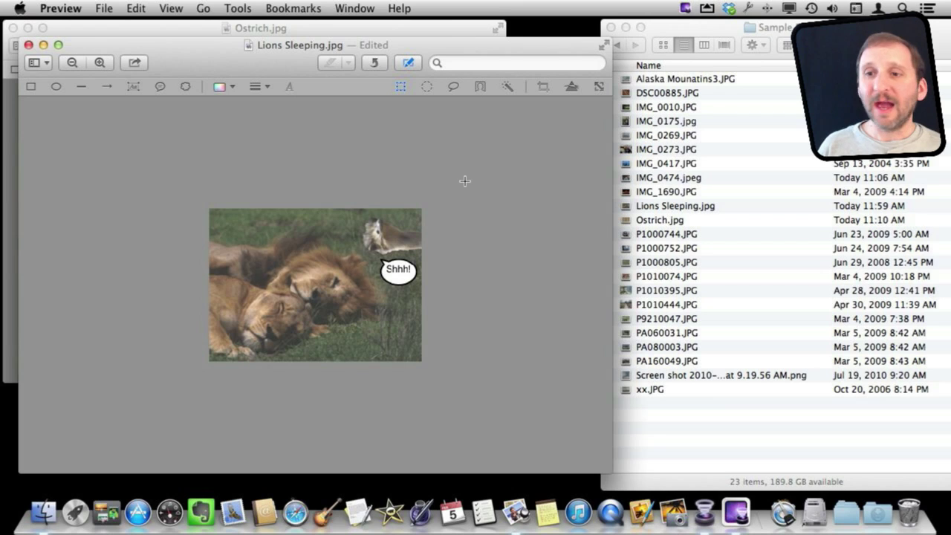
# Step: Start exporting the resized image and review the standard and extended file formats, keeping JPEG as the format
pyautogui.click(105, 9)
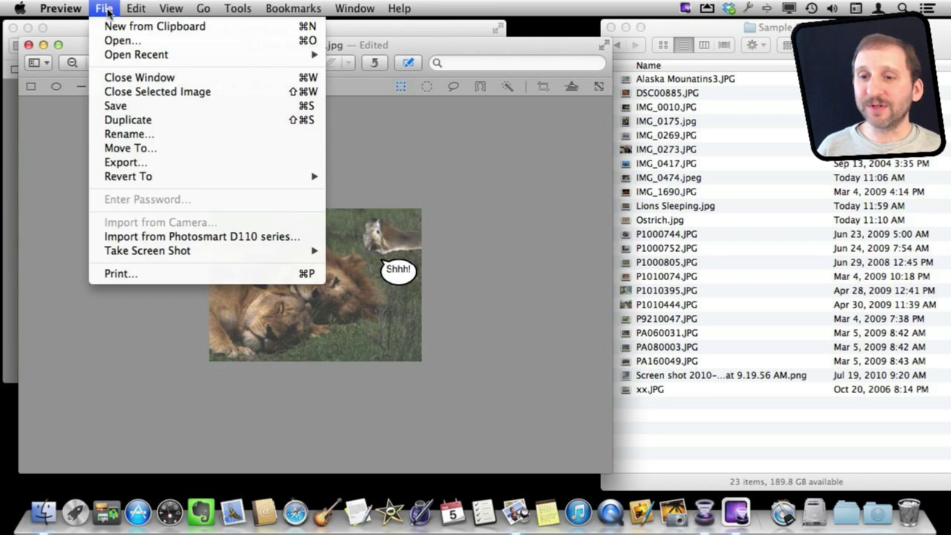
pyautogui.click(148, 162)
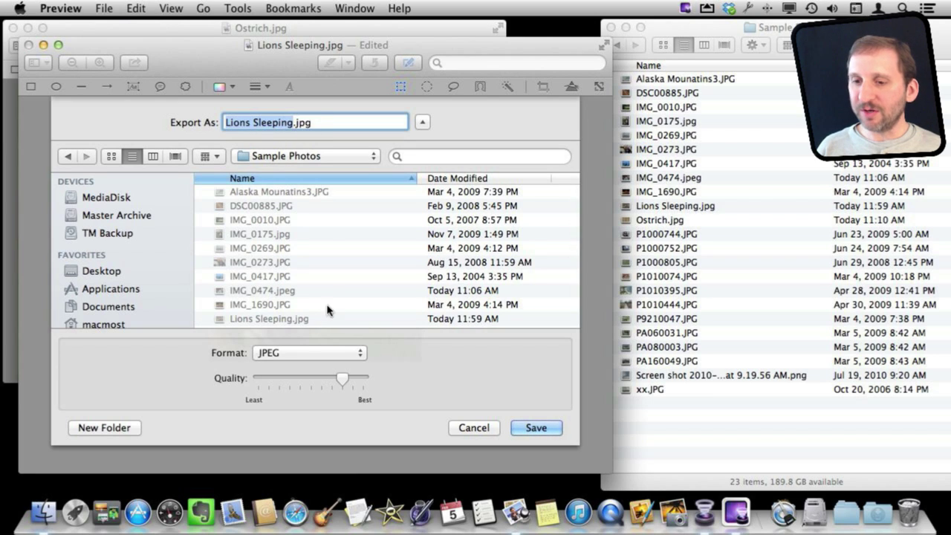
pyautogui.click(296, 352)
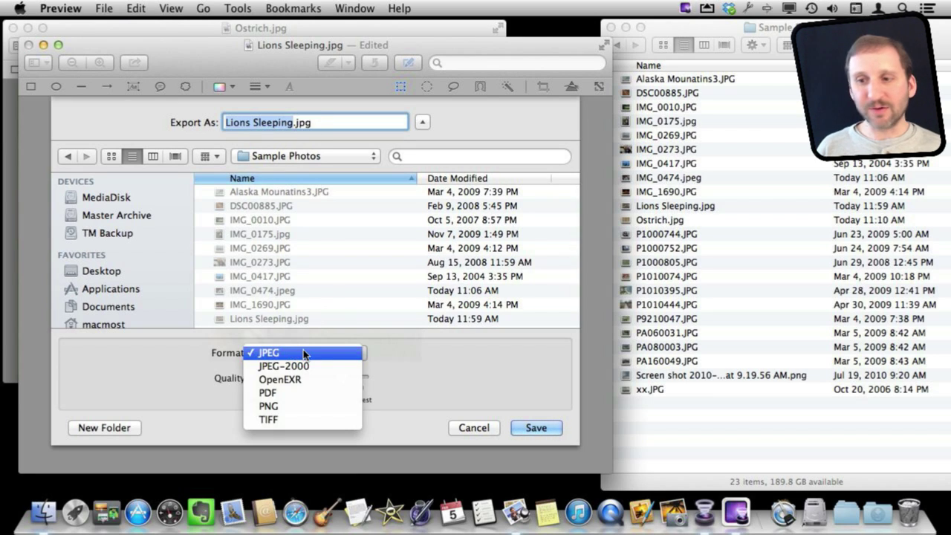
pyautogui.click(339, 359)
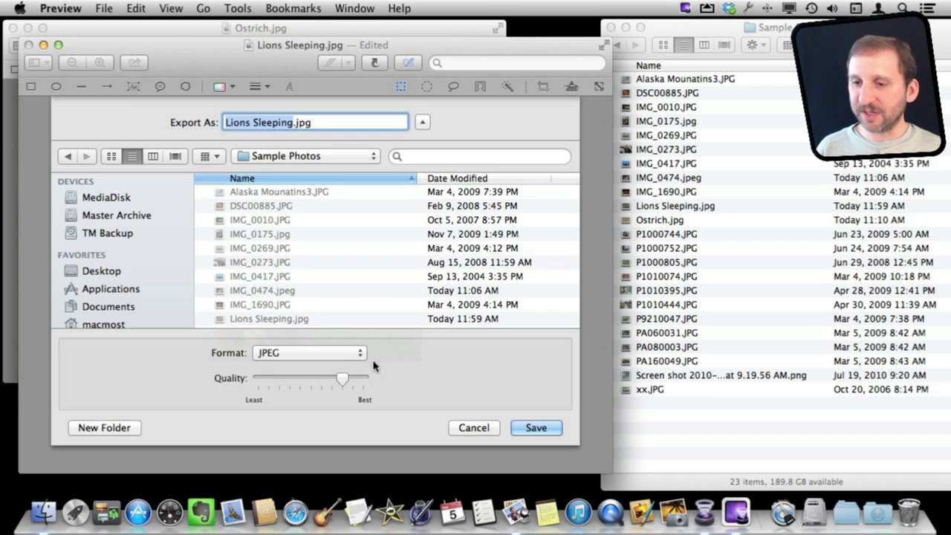
pyautogui.keyDown('alt'); pyautogui.click(332, 359); pyautogui.keyUp('alt')
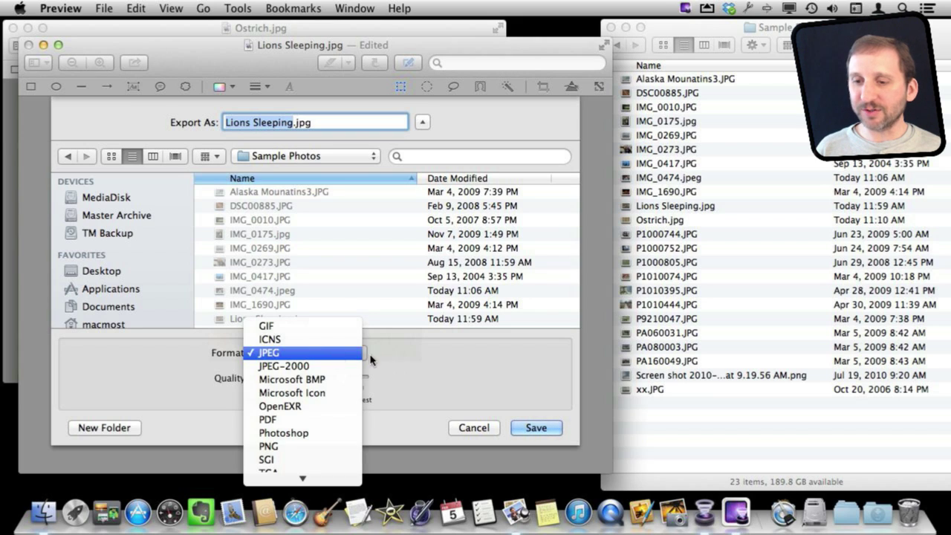
pyautogui.click(370, 361)
pyautogui.click(335, 361)
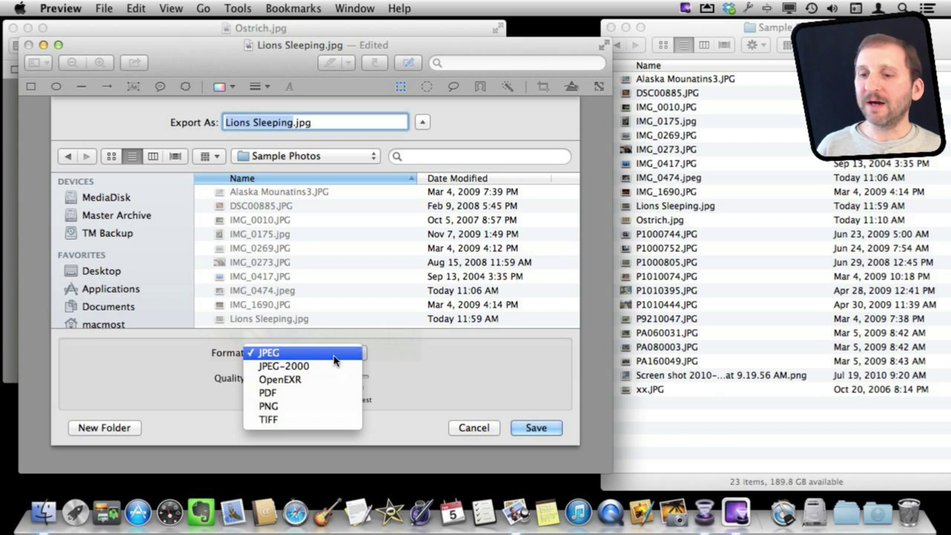
pyautogui.click(333, 360)
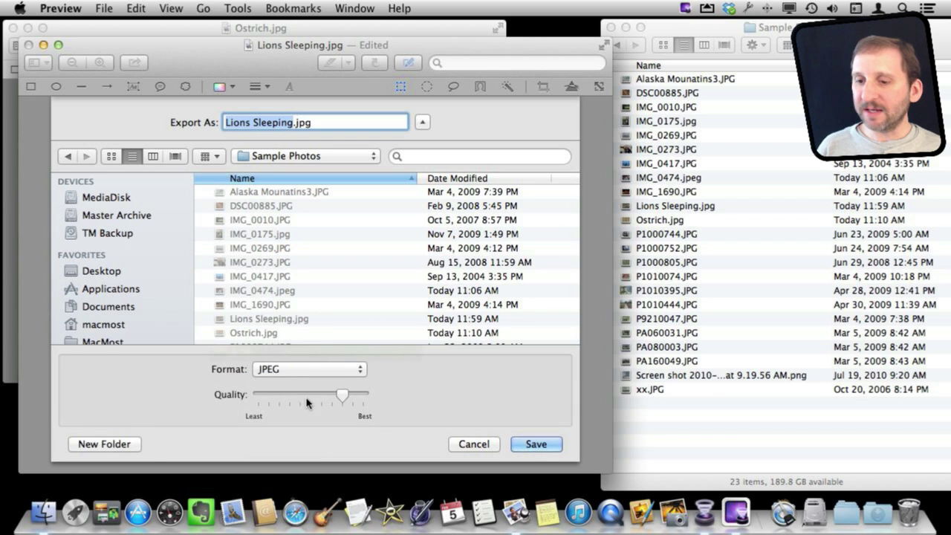
# Step: Lower the JPEG quality to about the middle of the scale and export the image as Cartoon.jpg in Sample Photos
pyautogui.moveTo(342, 398); pyautogui.dragTo(307, 399)
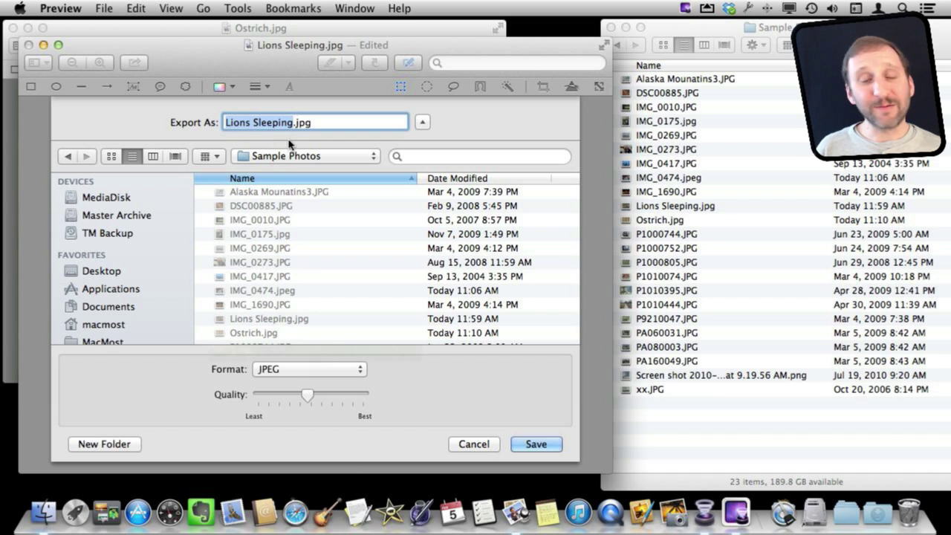
pyautogui.write('Cartoon')
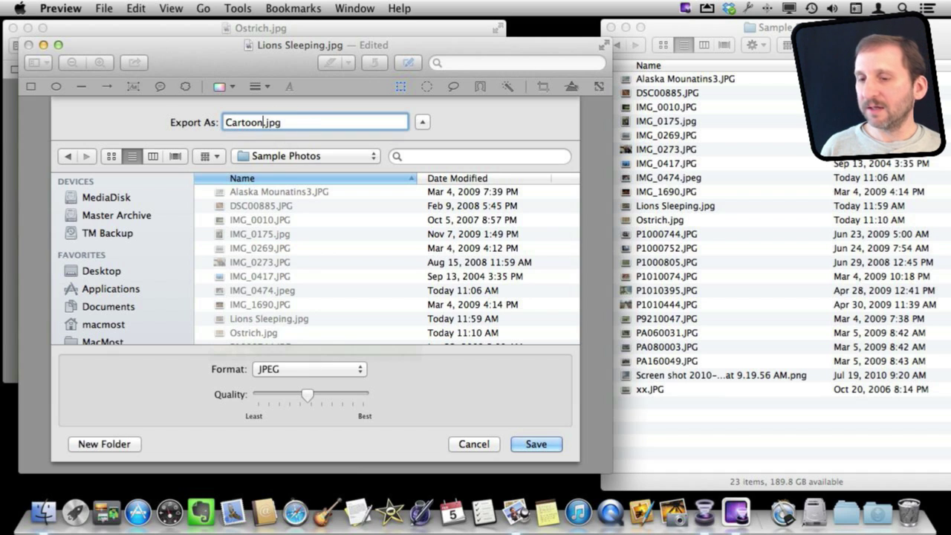
pyautogui.press('Return')
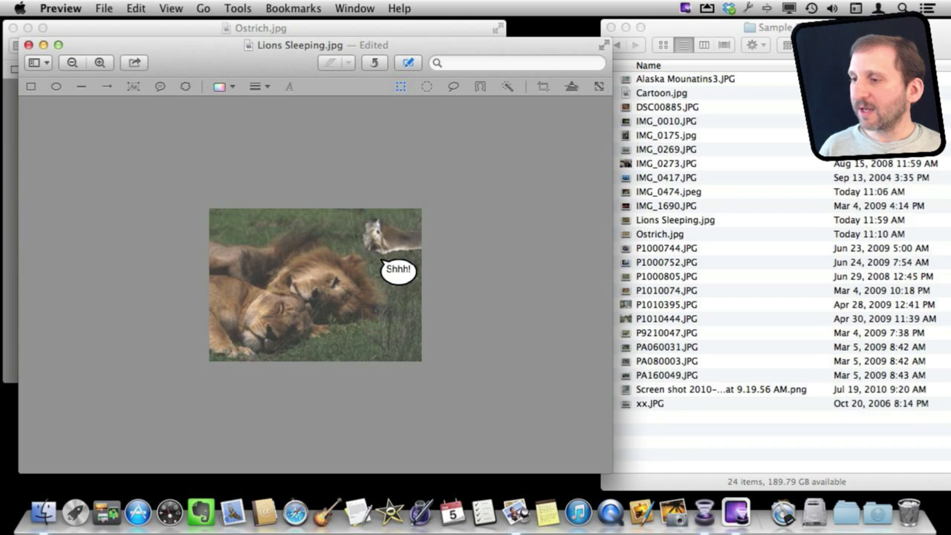
# Step: Switch to Finder, examine the file information of Cartoon.jpg, and view the exported image with Quick Look
pyautogui.click(718, 95)
pyautogui.click(671, 96)
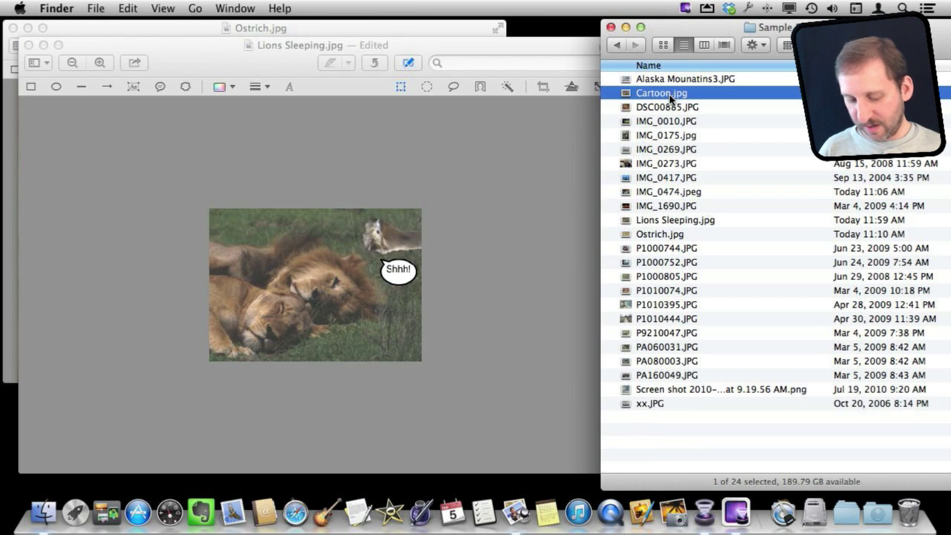
pyautogui.press('super+i')
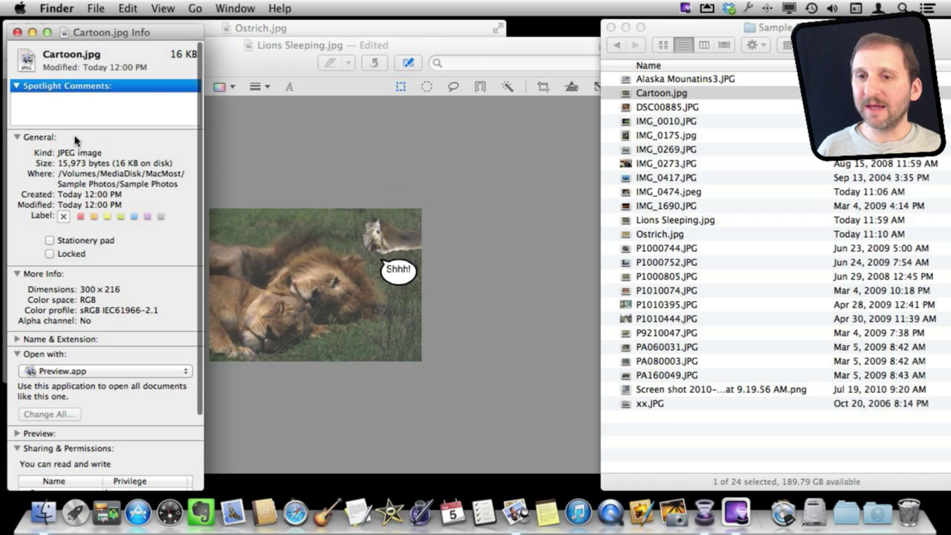
pyautogui.click(17, 32)
pyautogui.click(690, 96)
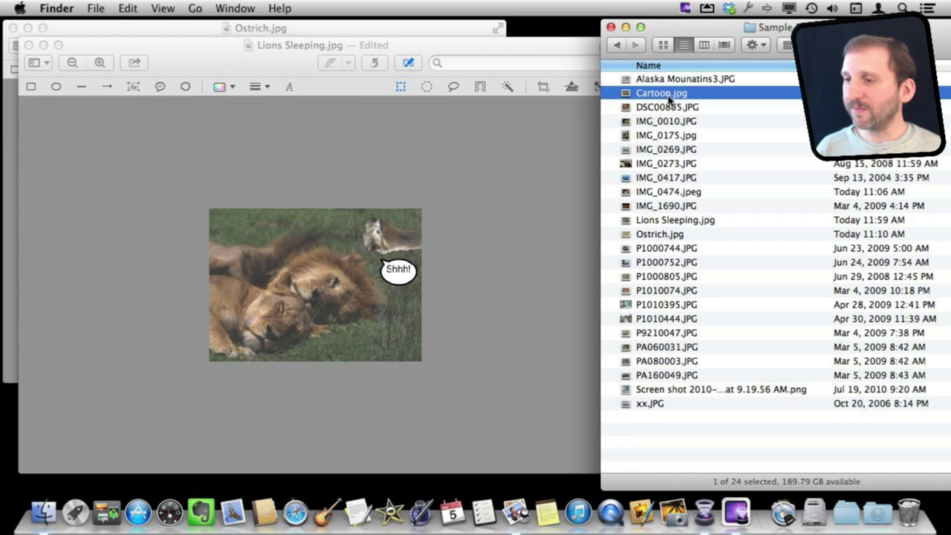
pyautogui.press('space')
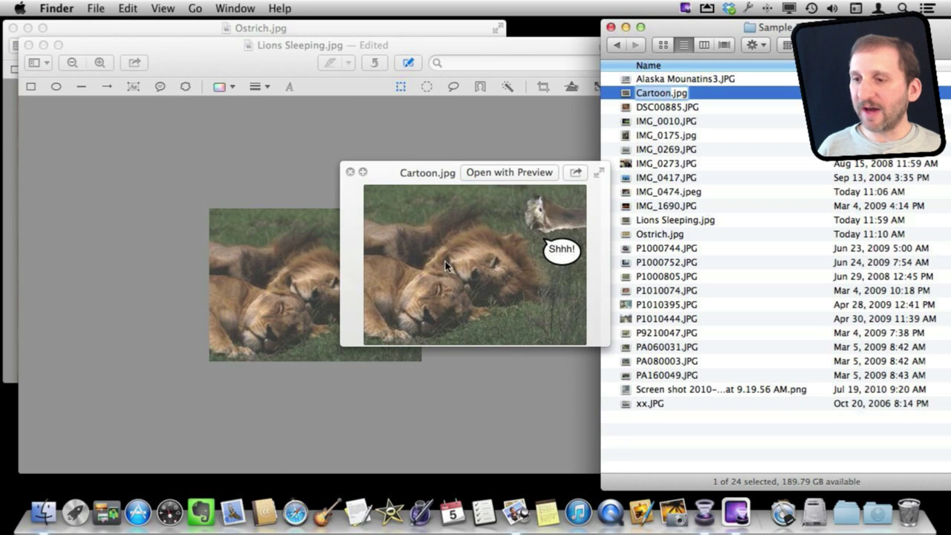